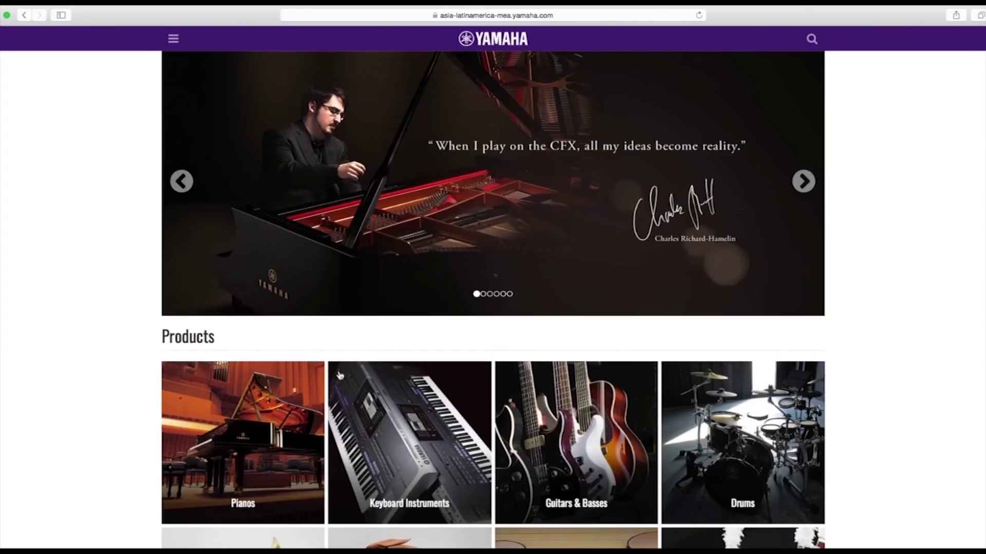
# Open the Expansion Manager V2.4.1 for Mac download, accept the licence, and download yem_v241_mac.zip.
pyautogui.click(416, 437)
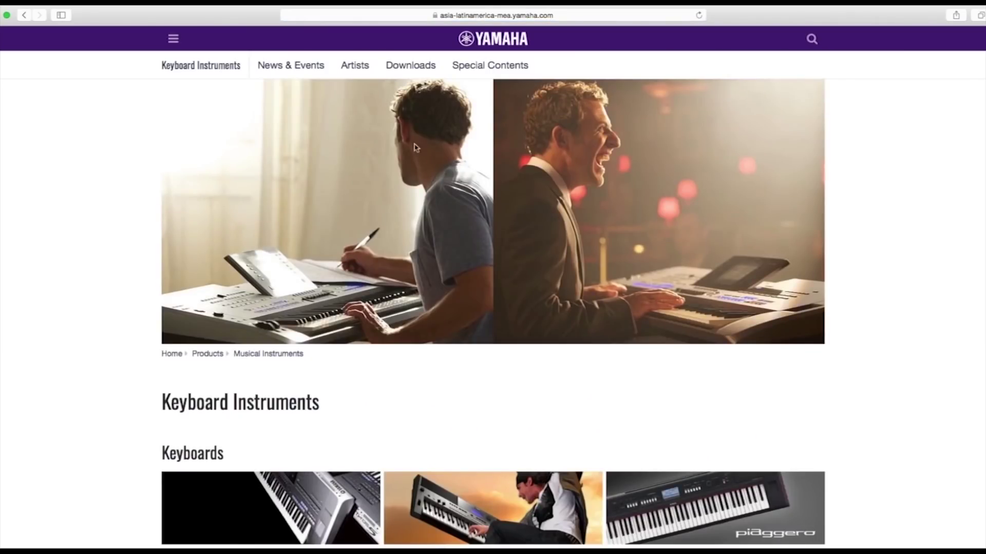
pyautogui.click(419, 65)
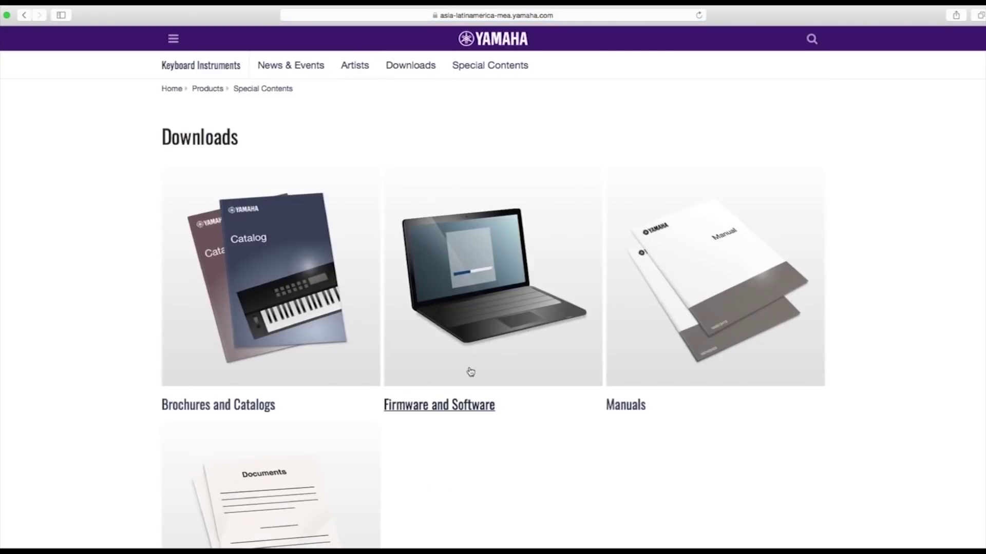
pyautogui.click(455, 409)
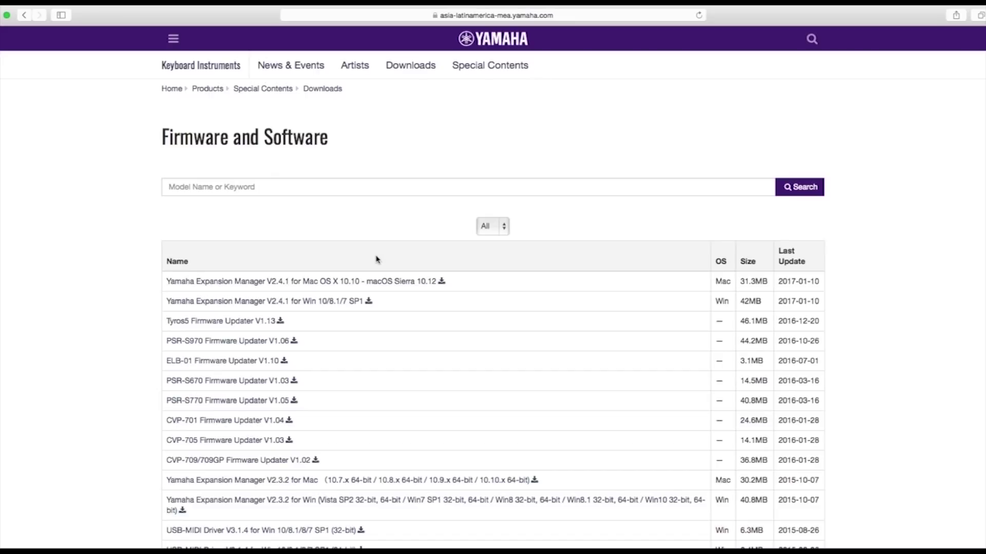
pyautogui.click(445, 286)
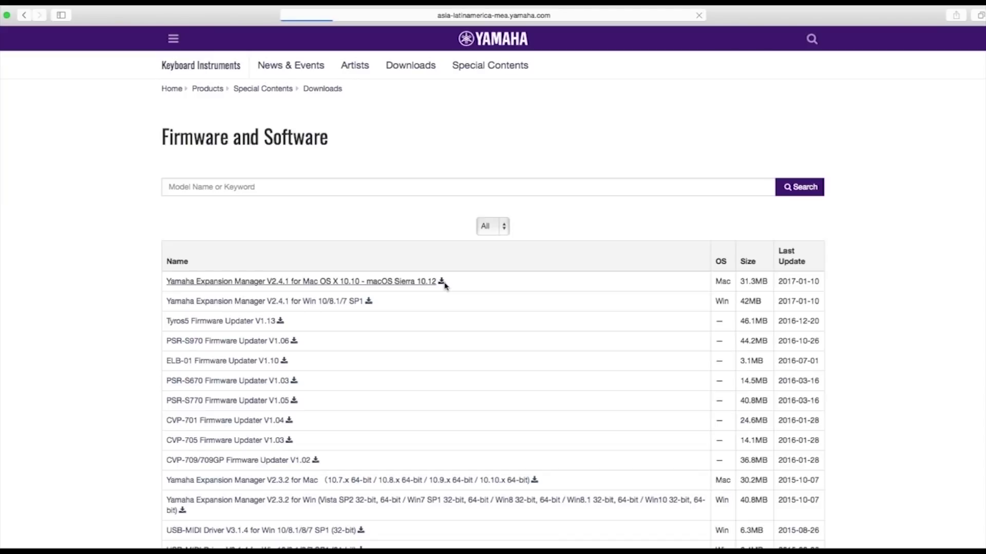
pyautogui.scroll(-10, 552, 301)
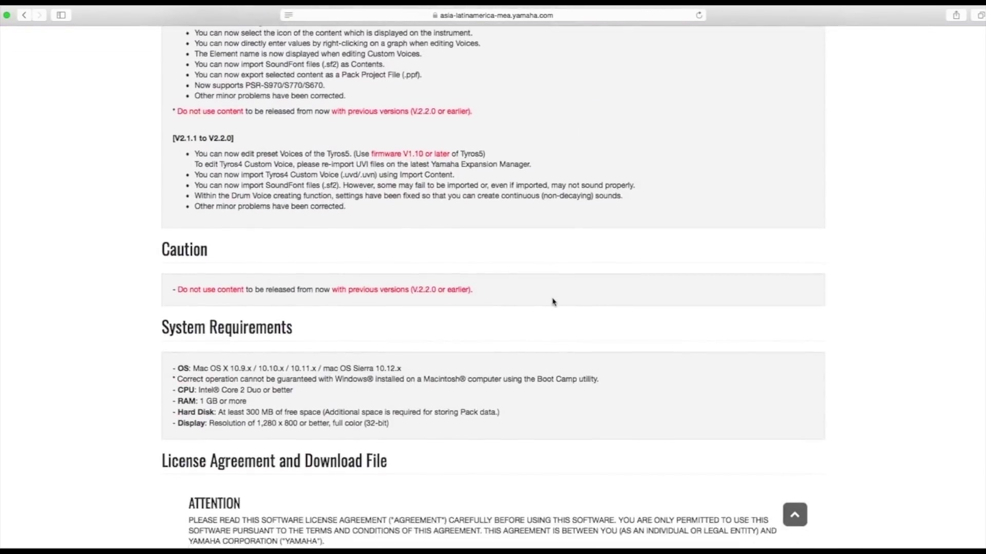
pyautogui.scroll(-5, 553, 301)
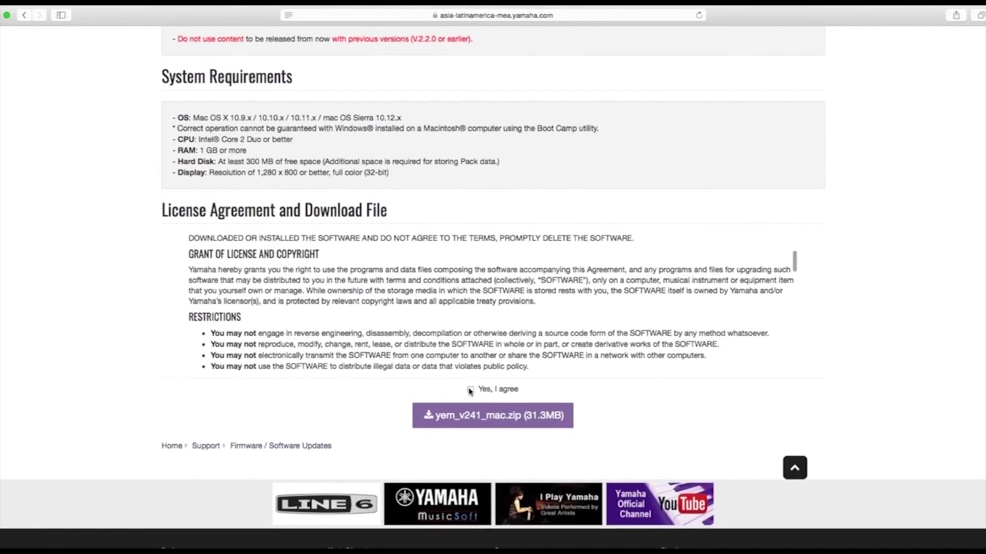
pyautogui.click(471, 391)
pyautogui.click(476, 418)
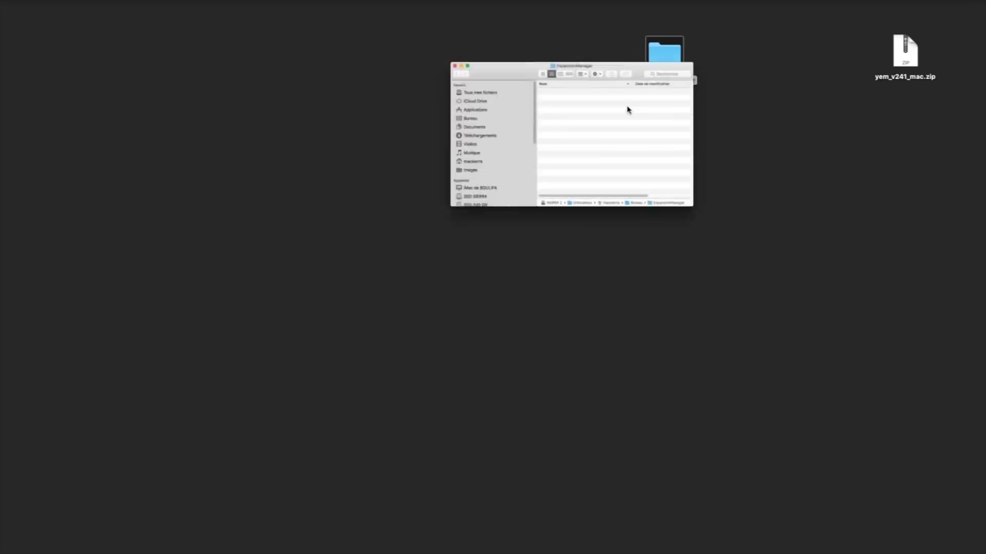
# Select YamahaExpansionManagerInstaller.pkg in the ExpansionManager folder and launch it.
pyautogui.click(503, 194)
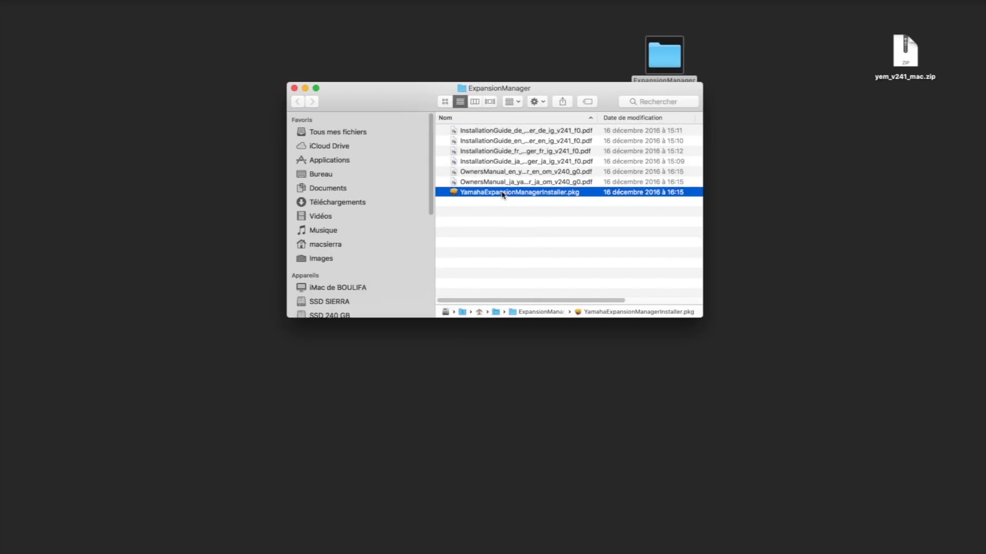
pyautogui.doubleClick(503, 194)
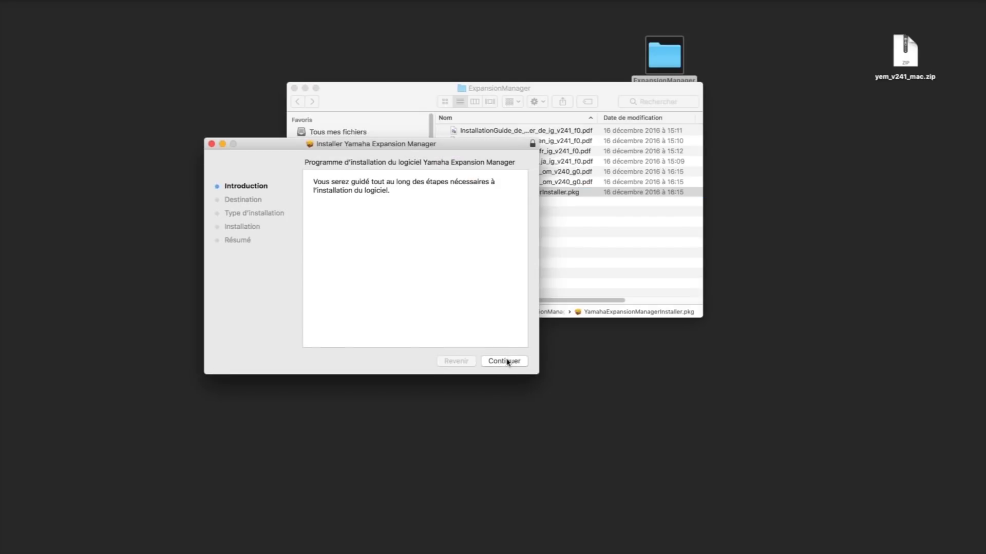
# Run the installer past the introduction, authorise it with the admin password, and close it when finished.
pyautogui.click(505, 362)
pyautogui.click(501, 361)
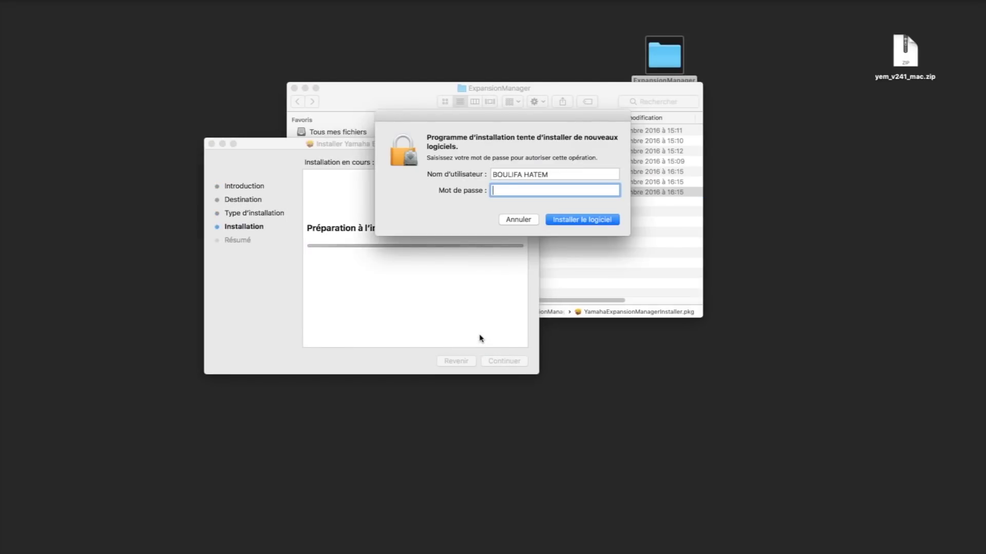
pyautogui.write('•••••••••')
pyautogui.press('Return')
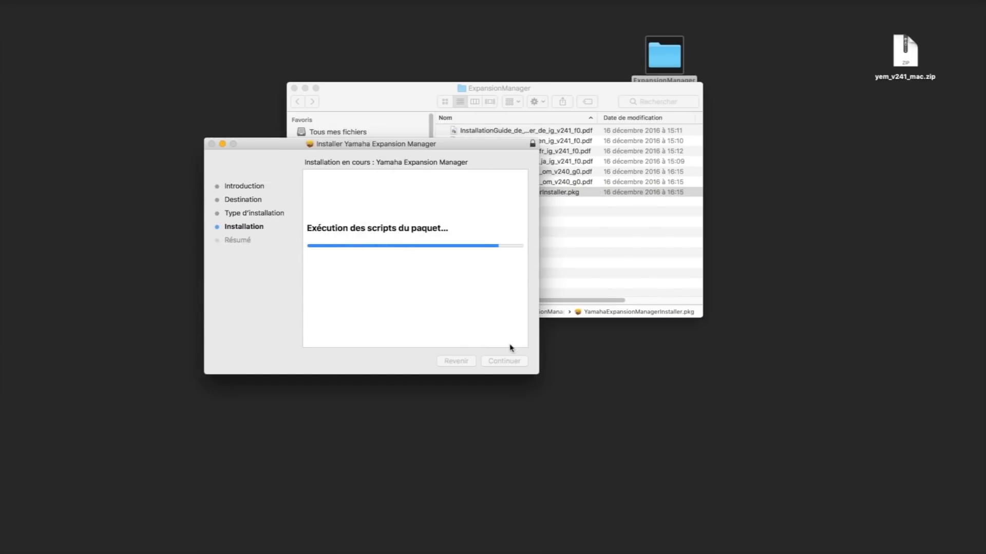
pyautogui.click(508, 361)
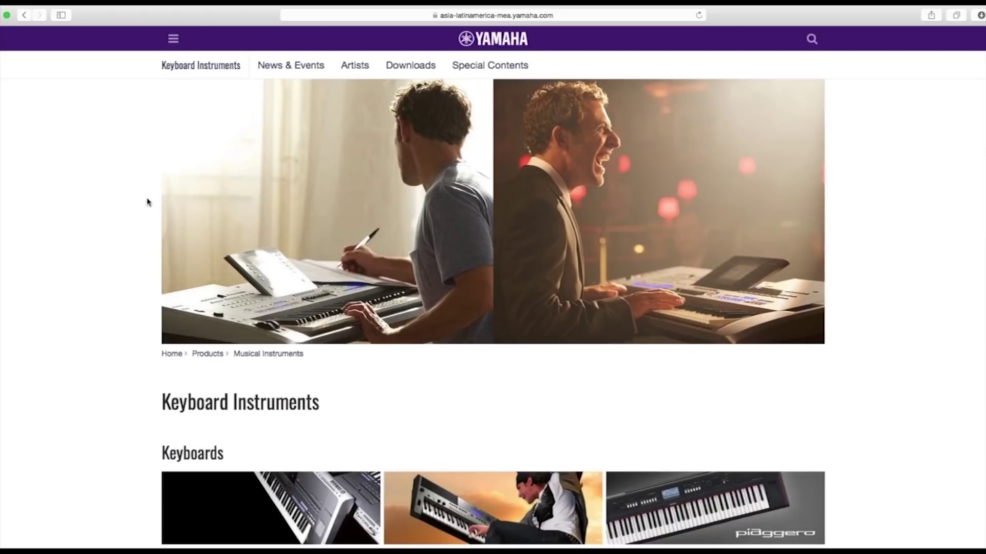
# Go to the PSR-A3000 downloads under Arranger Workstations and download the ALGERIA [452.1MB] expansion pack.
pyautogui.scroll(-5, 150, 200)
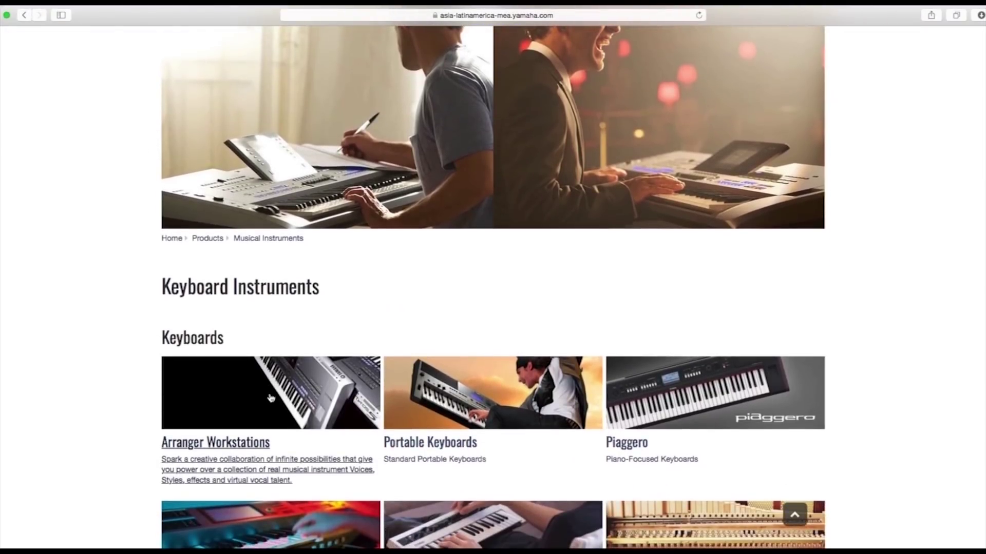
pyautogui.click(269, 400)
pyautogui.scroll(-10, 560, 324)
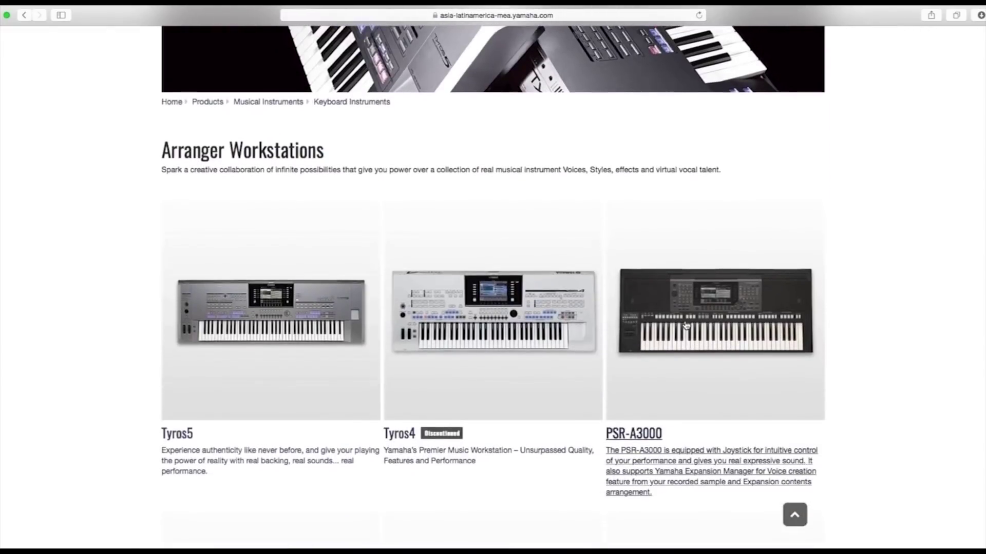
pyautogui.click(664, 402)
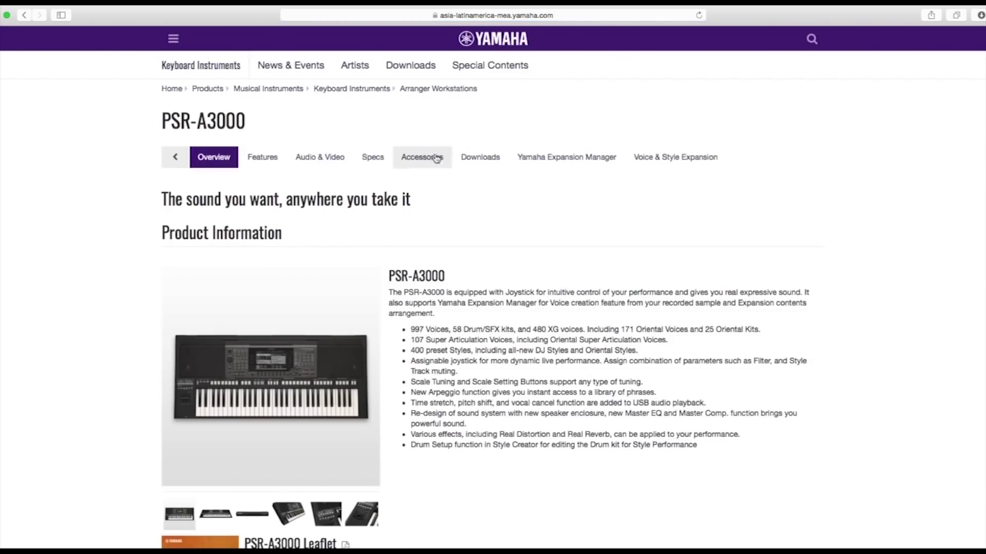
pyautogui.click(478, 161)
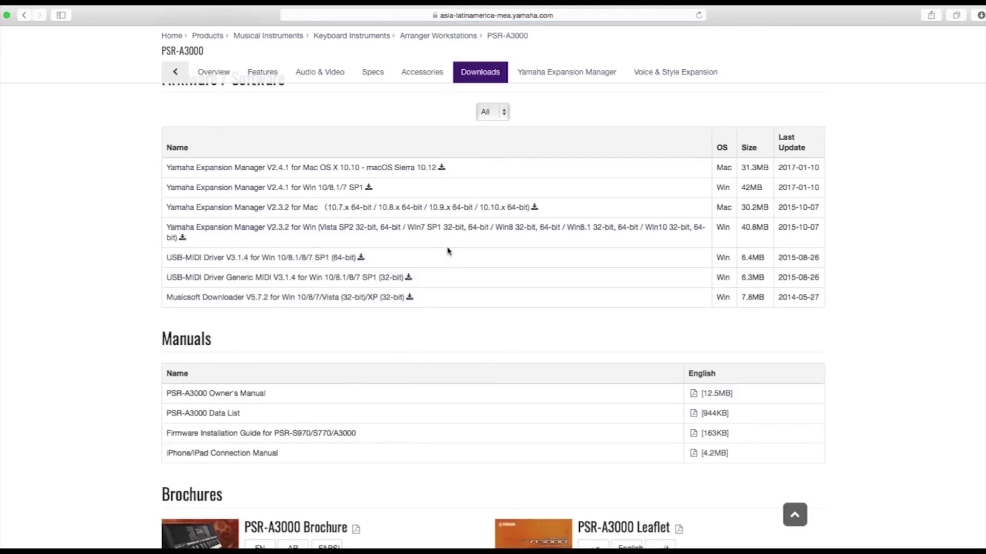
pyautogui.scroll(-15, 449, 254)
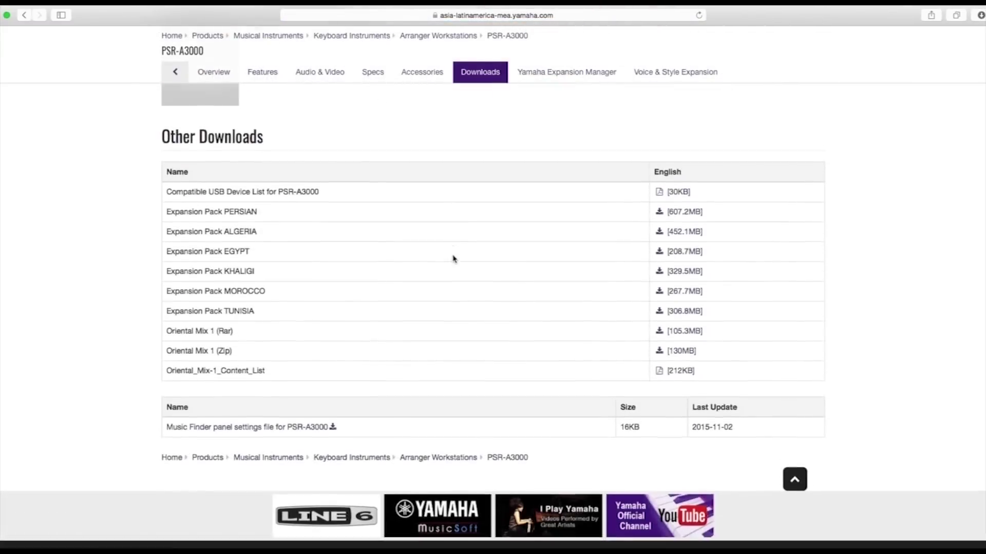
pyautogui.scroll(-2, 452, 258)
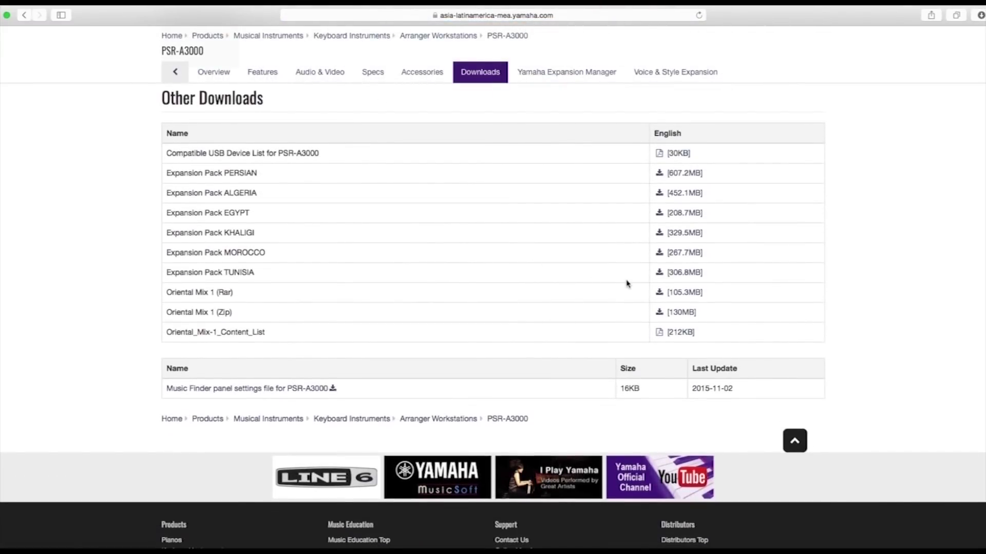
pyautogui.click(661, 194)
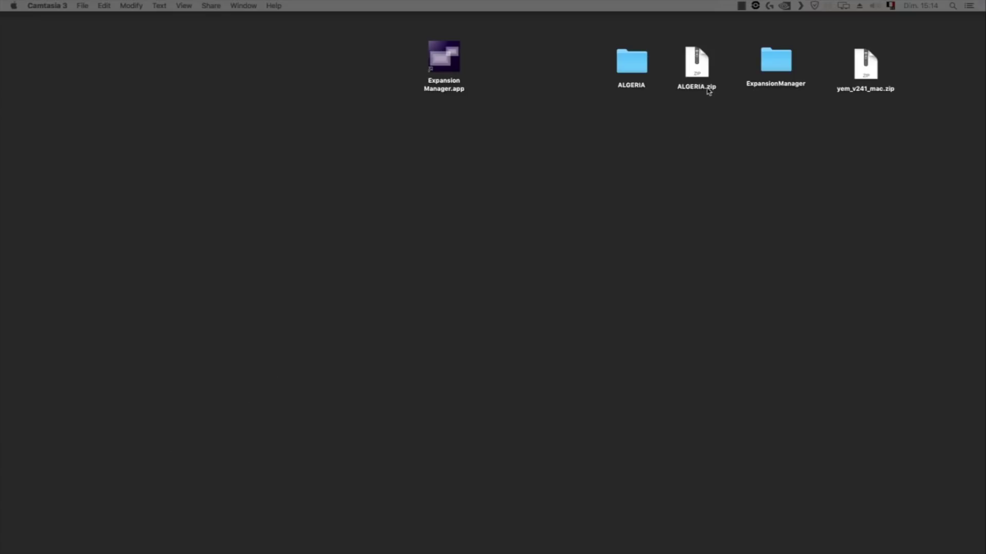
# Check ALGERIA.ppf in the ALGERIA folder, close the folder, and select Expansion Manager.app on the desktop.
pyautogui.doubleClick(635, 69)
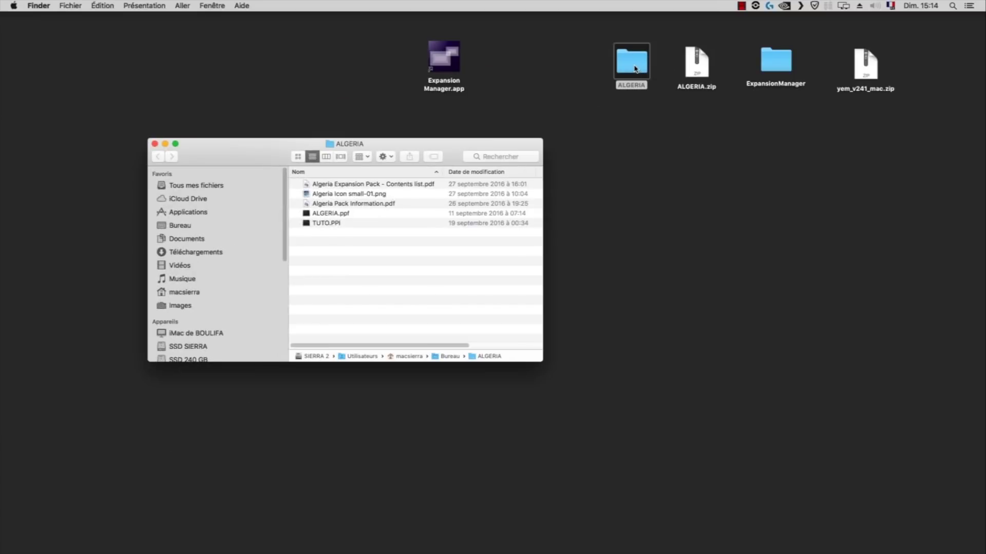
pyautogui.click(336, 215)
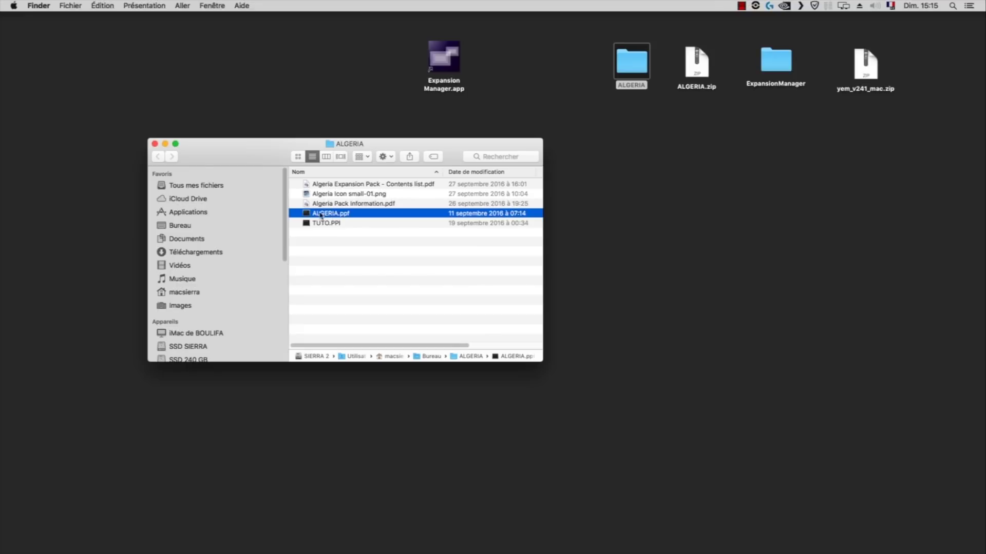
pyautogui.click(154, 144)
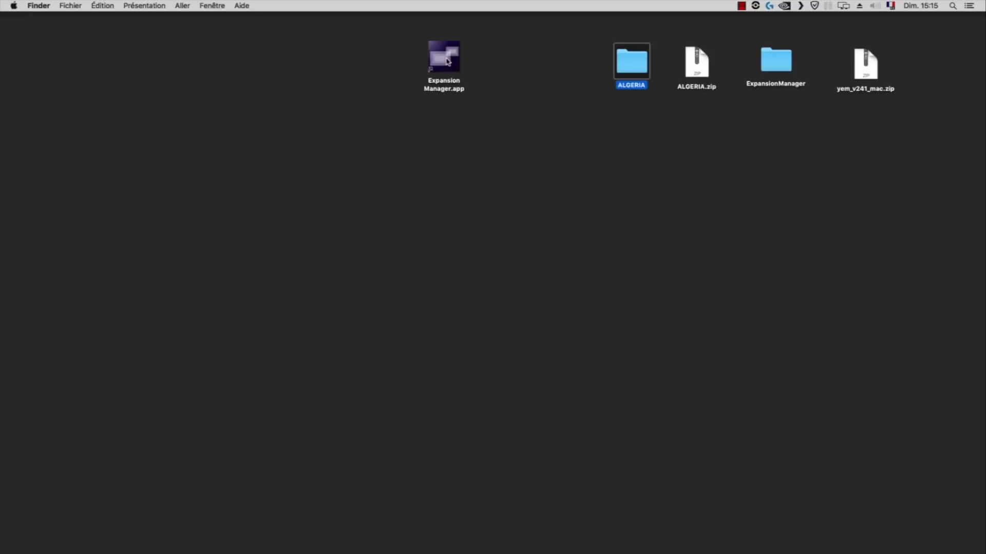
pyautogui.click(444, 58)
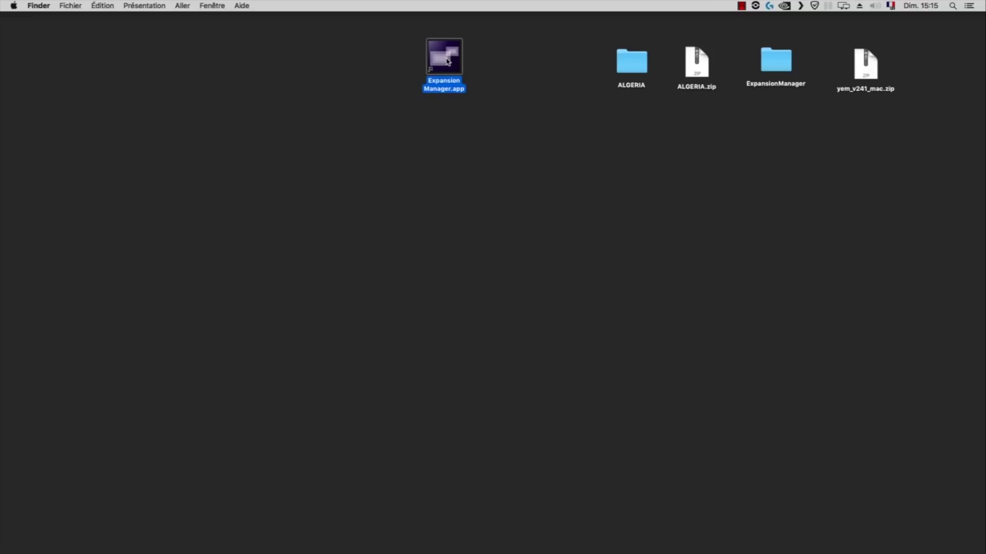
# Launch Expansion Manager.app and bring up the add-pack options beside My Packs.
pyautogui.doubleClick(445, 57)
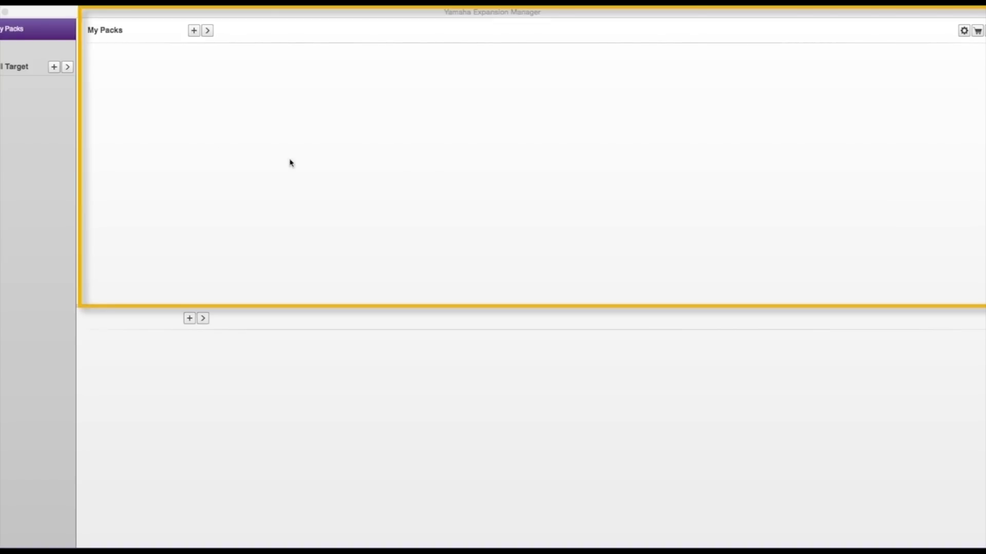
pyautogui.click(194, 32)
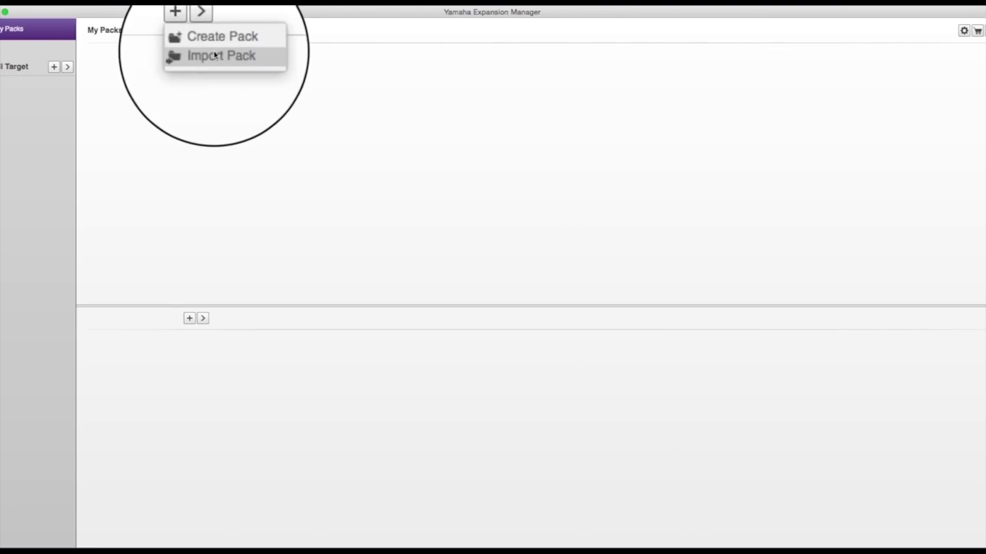
# Import ALGERIA.ppf from the desktop's ALGERIA folder using Import Pack.
pyautogui.click(216, 54)
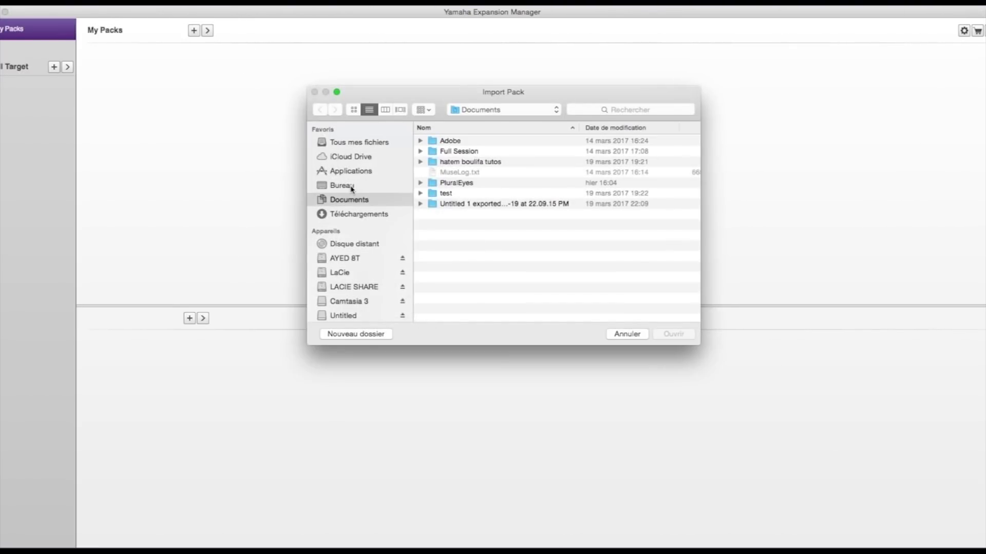
pyautogui.click(353, 190)
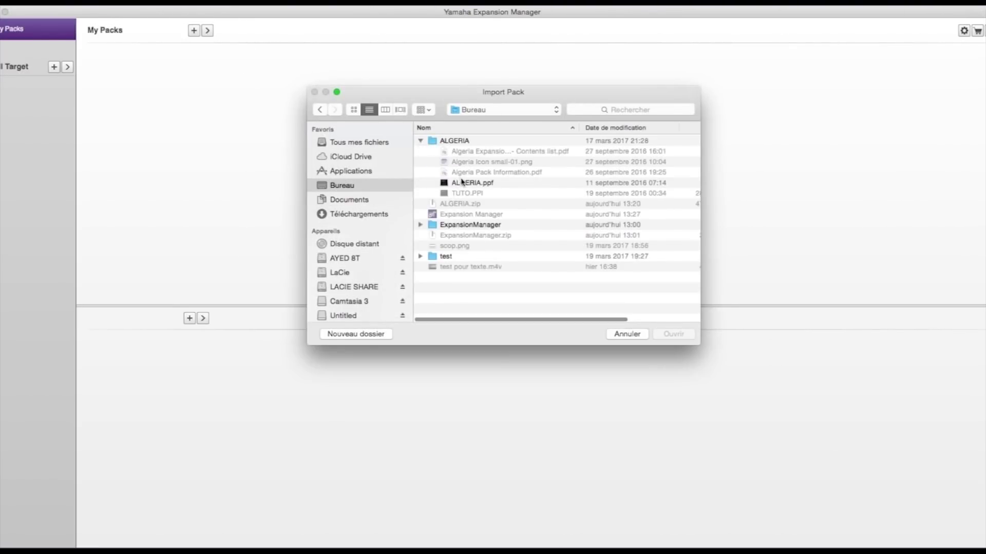
pyautogui.click(464, 186)
pyautogui.click(673, 334)
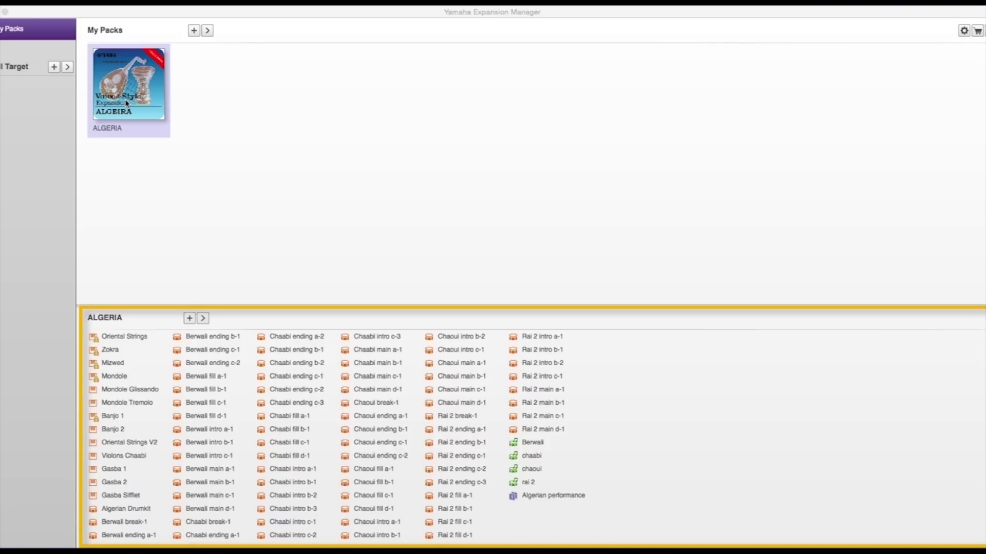
pyautogui.click(112, 431)
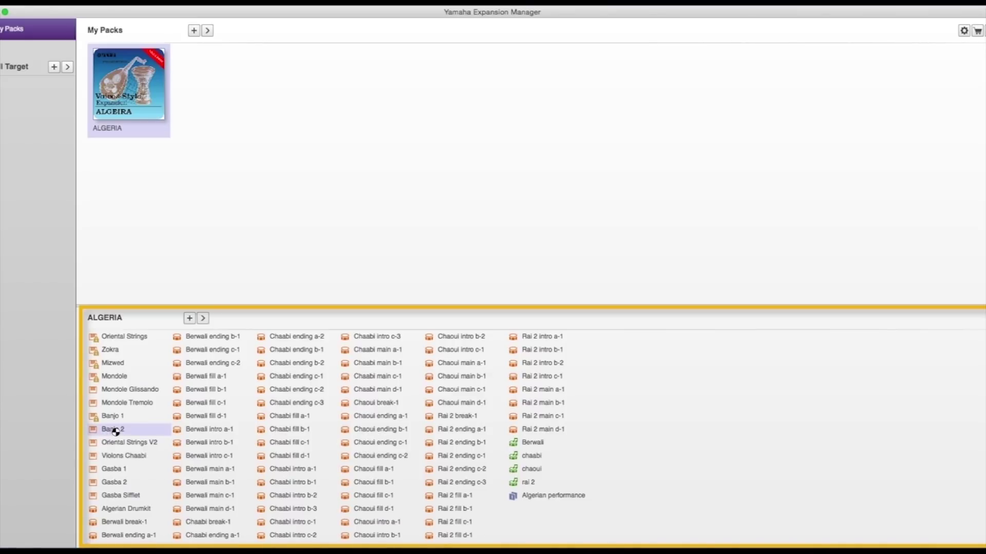
pyautogui.doubleClick(113, 431)
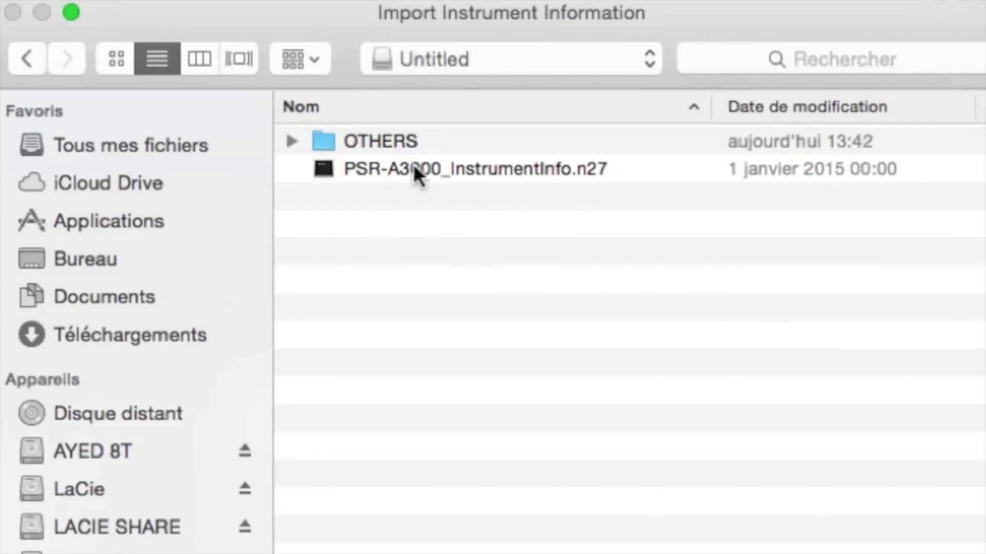
pyautogui.click(414, 165)
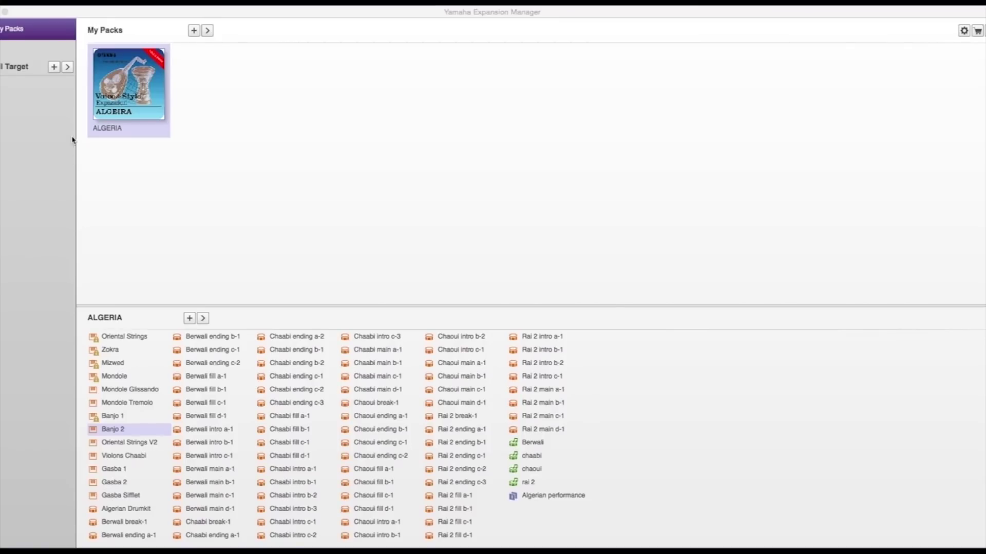
# Import PSR-A3000_InstrumentInfo.n27 from the Untitled drive as a target, then select the PSR-A3000 target.
pyautogui.click(54, 68)
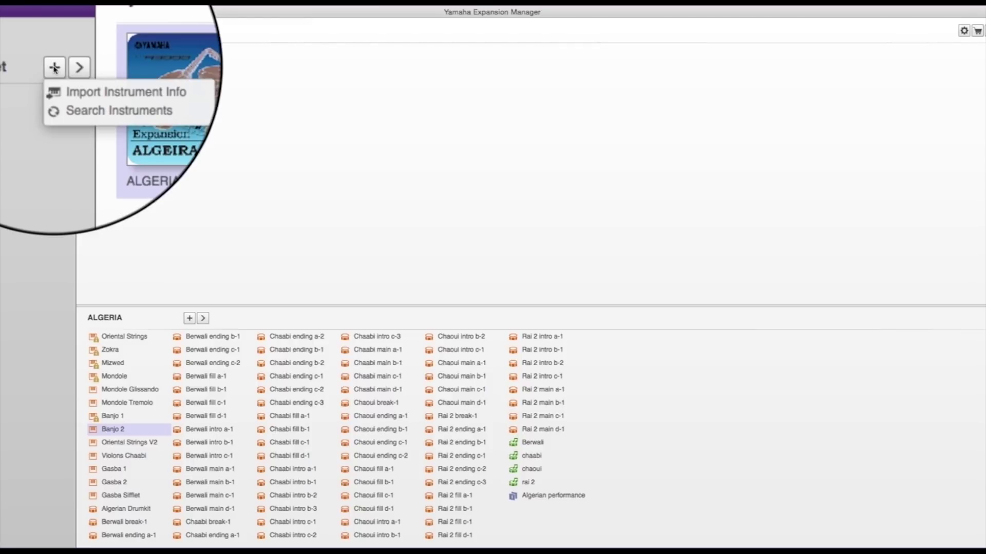
pyautogui.click(118, 92)
pyautogui.click(344, 310)
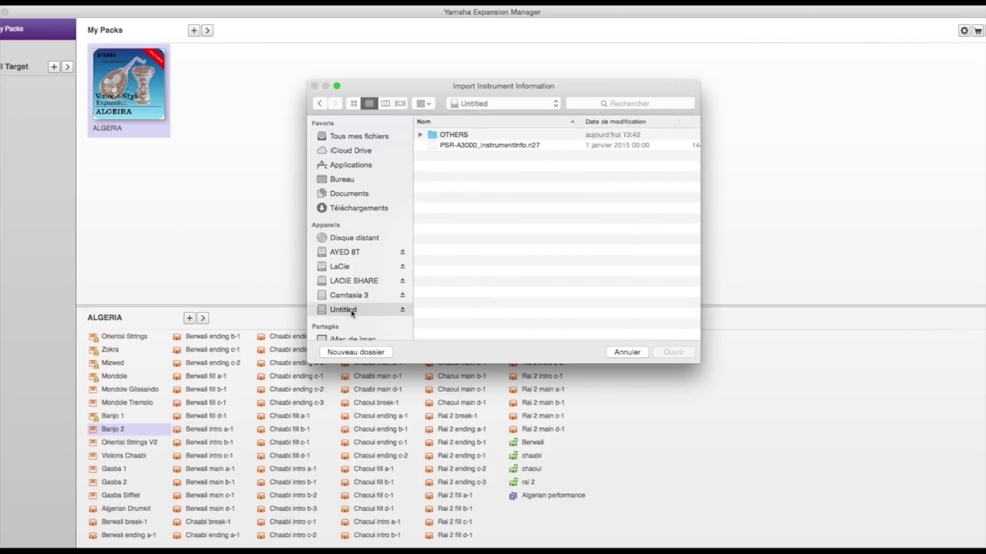
pyautogui.click(467, 146)
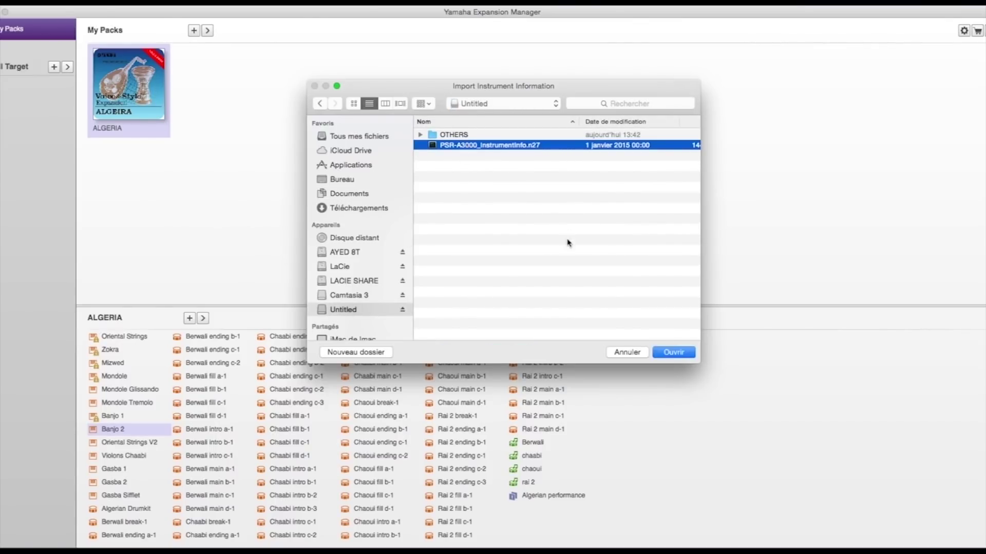
pyautogui.click(672, 354)
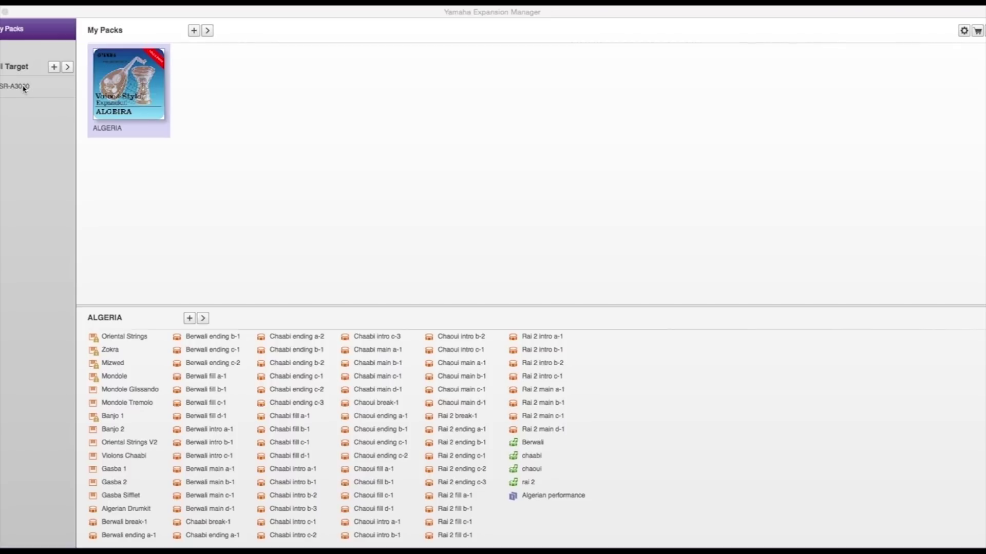
pyautogui.click(24, 87)
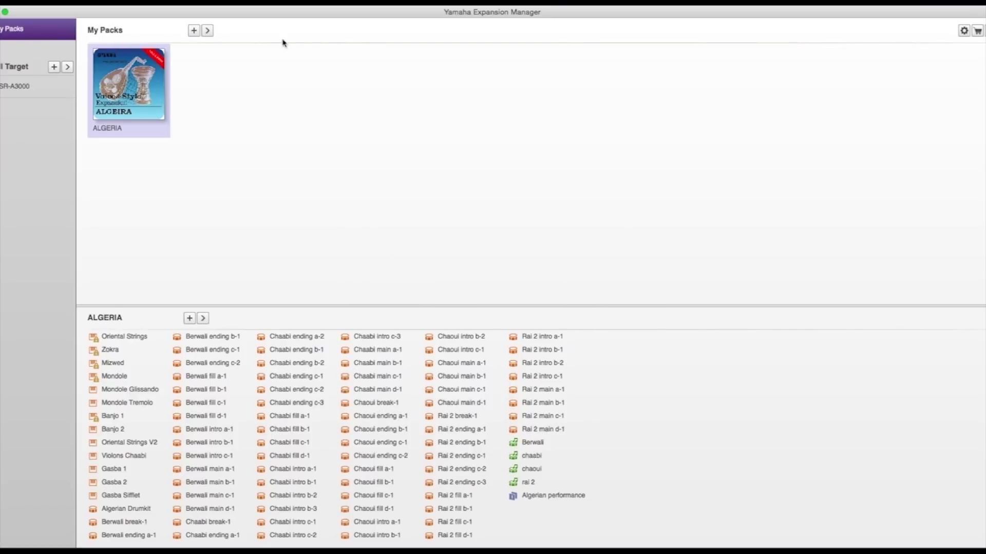
# Add the TUNISIA pack to PSR-A3000, toggle Oriental Strings, exclude Mizwed, and view TUNISIA's contents.
pyautogui.click(194, 32)
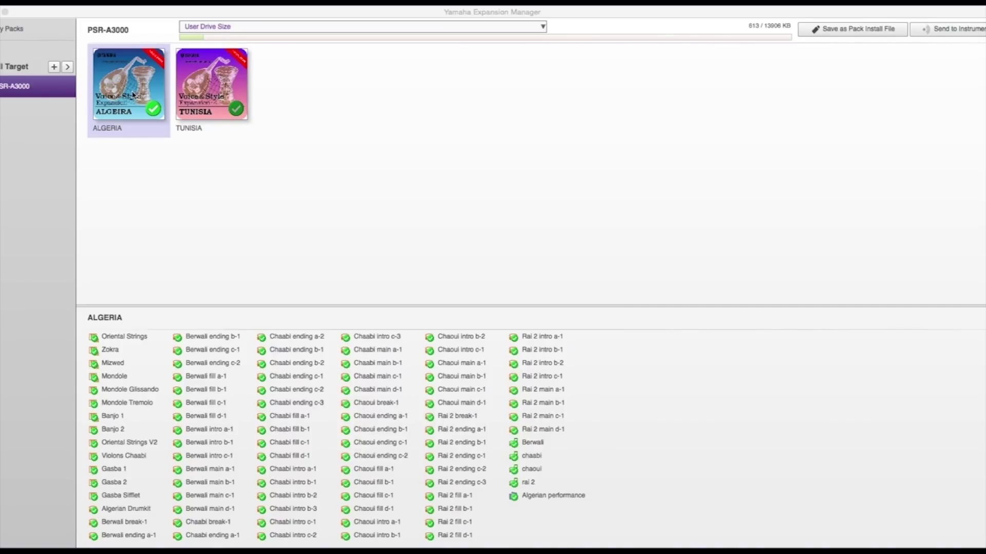
pyautogui.click(120, 338)
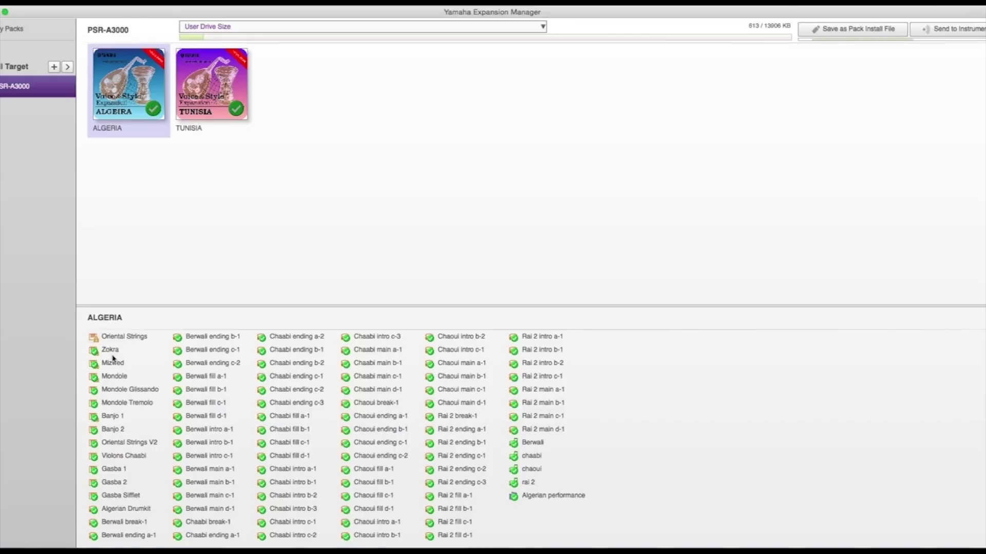
pyautogui.click(110, 365)
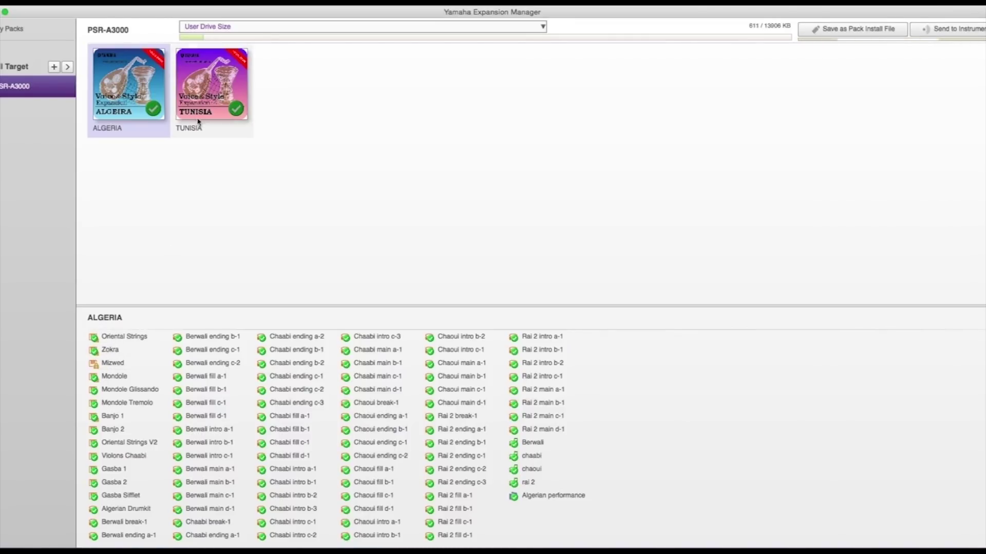
pyautogui.click(196, 94)
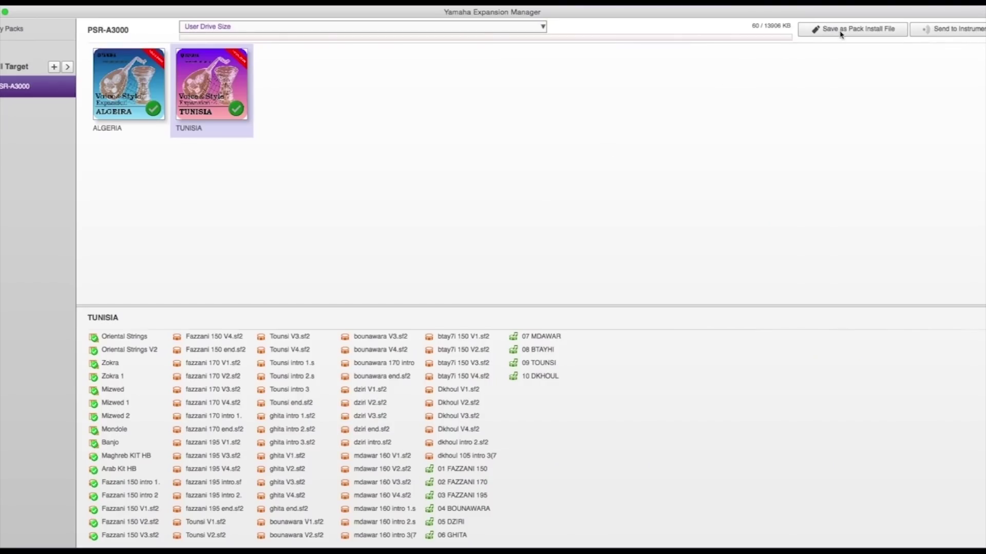
# Save the pack install file as TUTO to the NO NAME drive and dismiss the space warning.
pyautogui.click(839, 32)
pyautogui.click(514, 190)
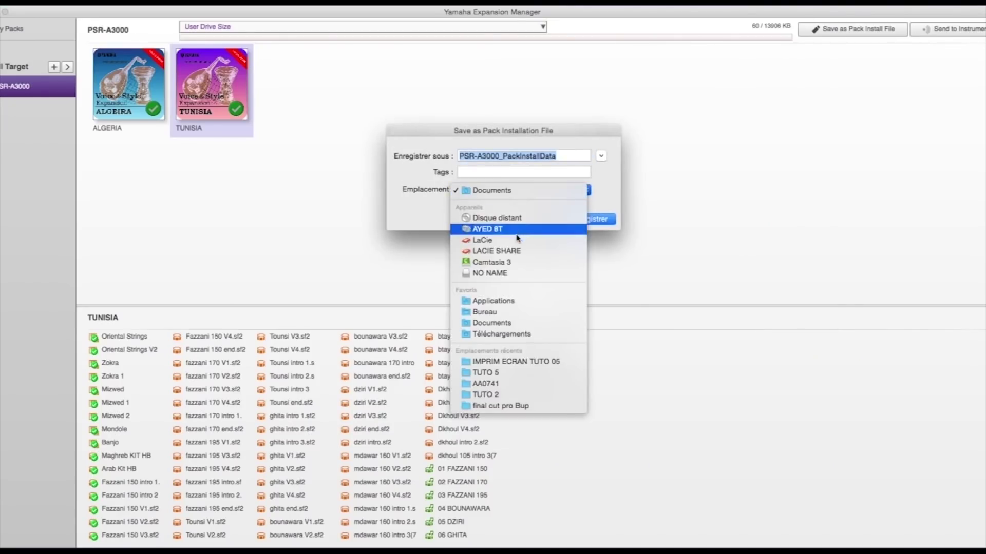
pyautogui.click(536, 217)
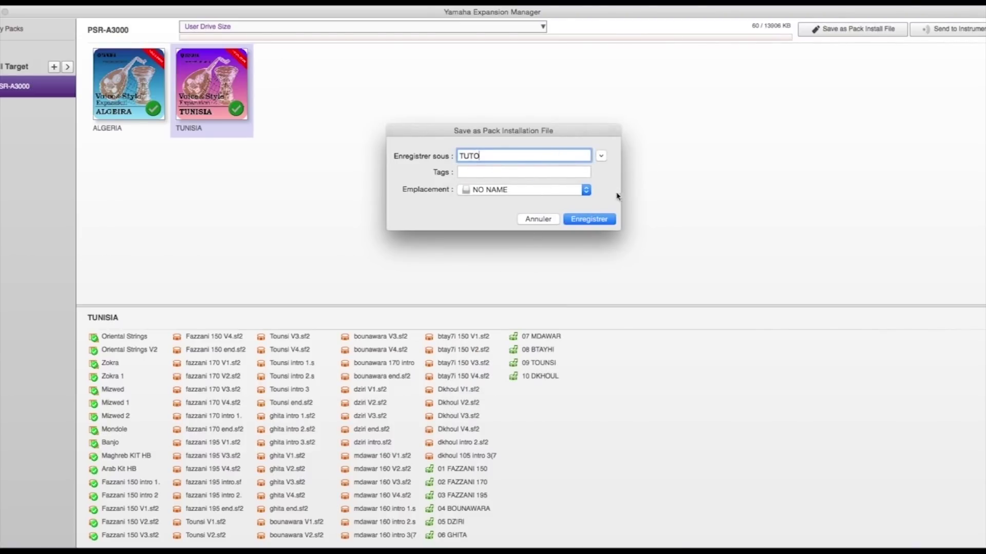
pyautogui.click(588, 220)
pyautogui.click(580, 280)
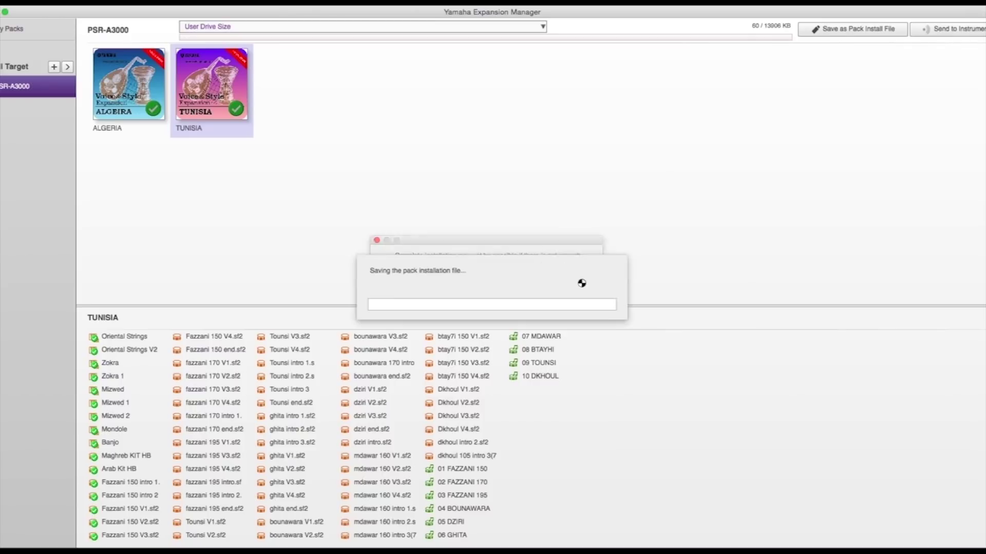